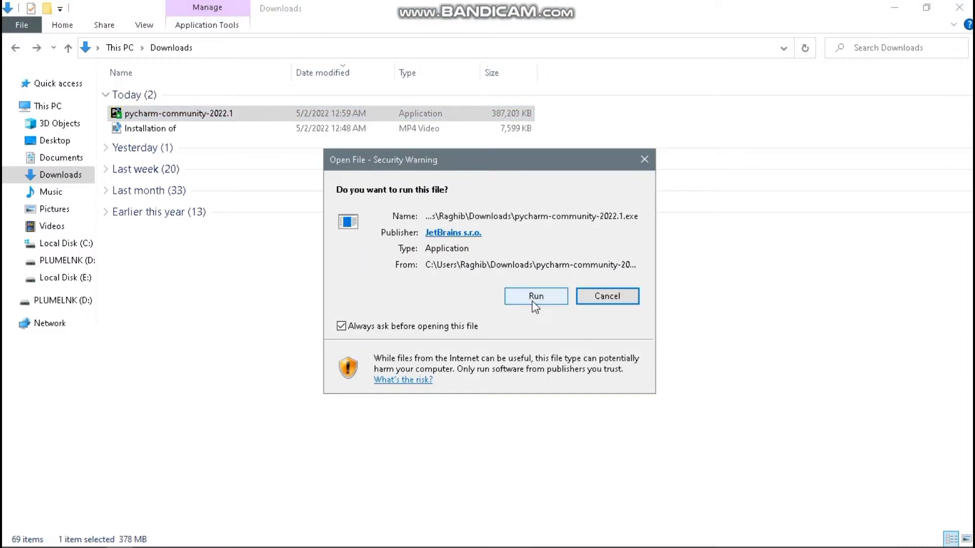
# Run the PyCharm Community 2022.1 installer, continue despite the existing installation, and proceed without uninstalling the old version.
pyautogui.click(532, 300)
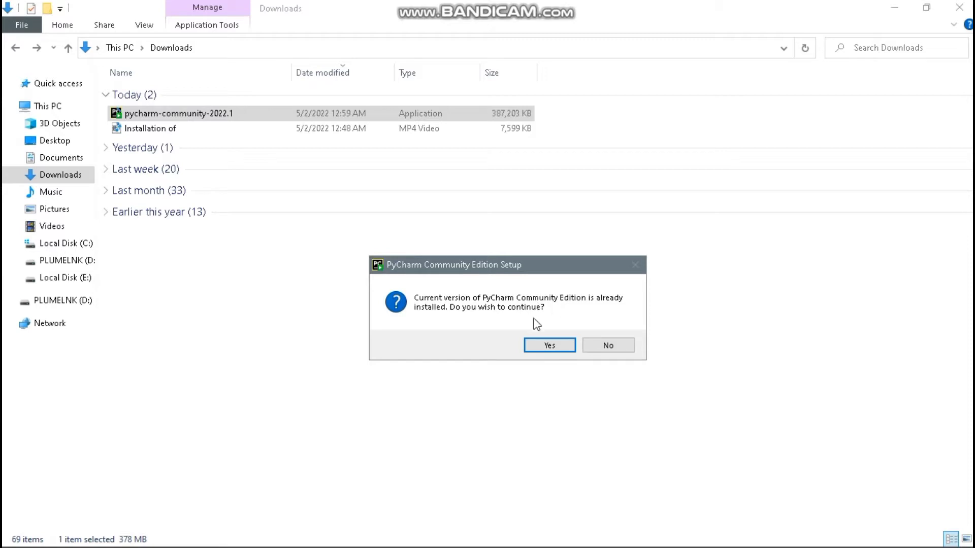
pyautogui.click(551, 347)
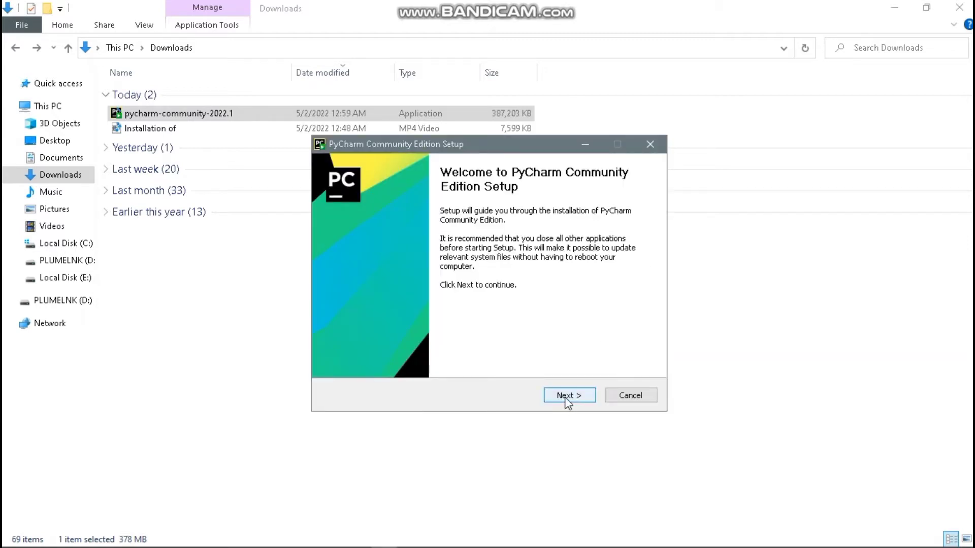
pyautogui.click(567, 401)
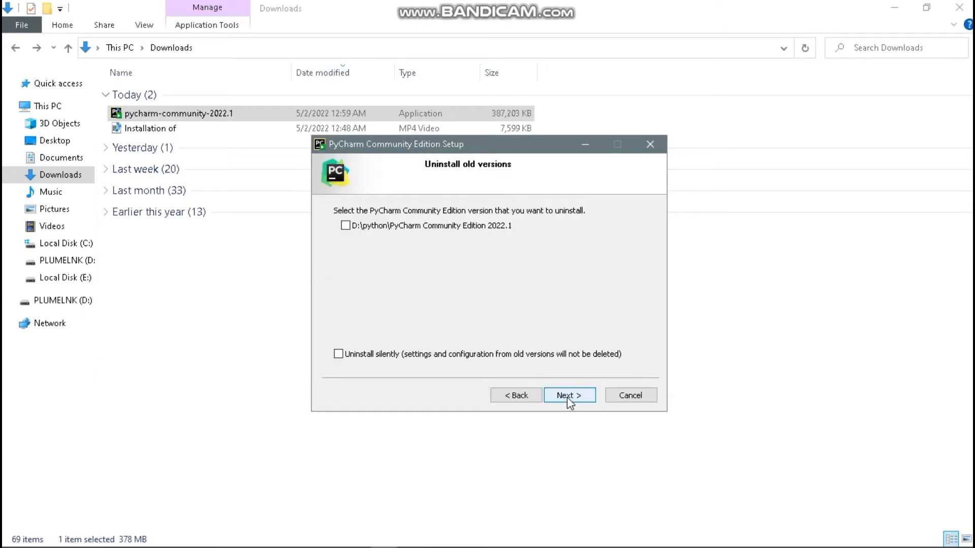
pyautogui.click(567, 396)
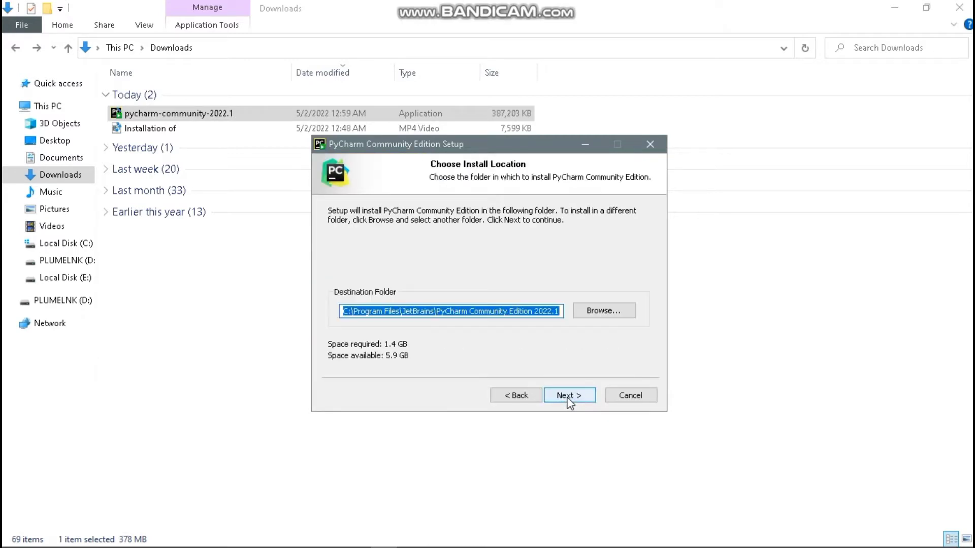
# Set the install location to the "installation of pycharm" folder on drive D: and continue to the installation options.
pyautogui.click(591, 318)
pyautogui.click(437, 286)
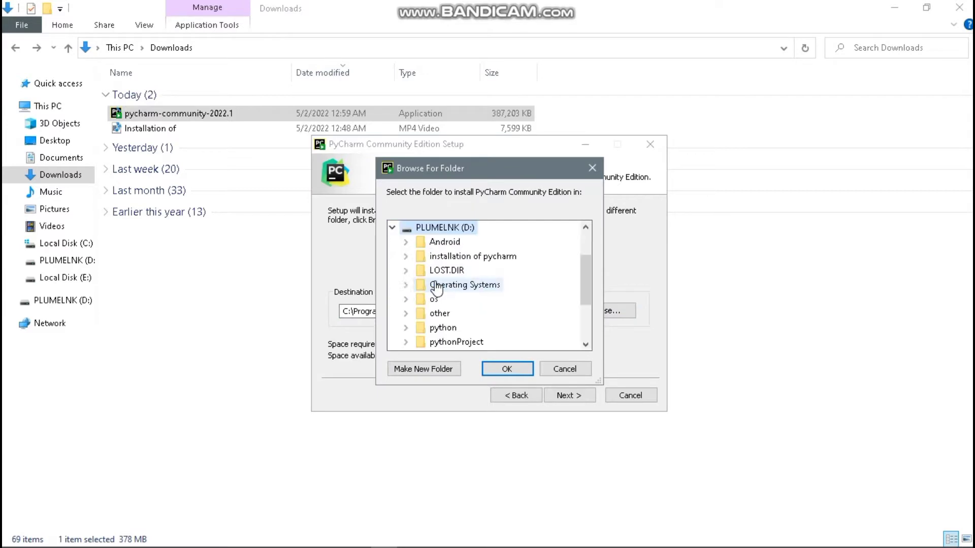
pyautogui.moveTo(592, 264)
pyautogui.mouseDown()
pyautogui.moveTo(589, 296)
pyautogui.moveTo(587, 267)
pyautogui.mouseUp()
pyautogui.click(519, 258)
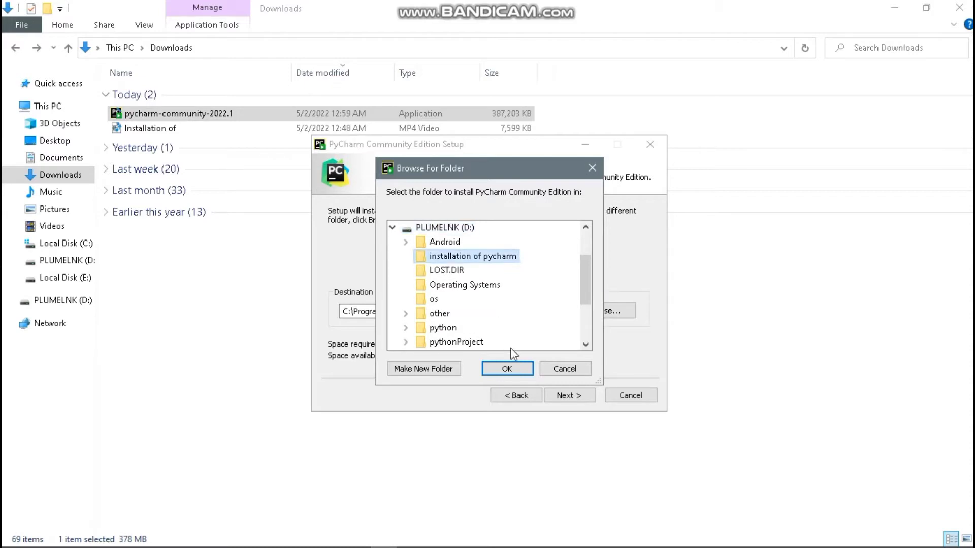
pyautogui.click(507, 369)
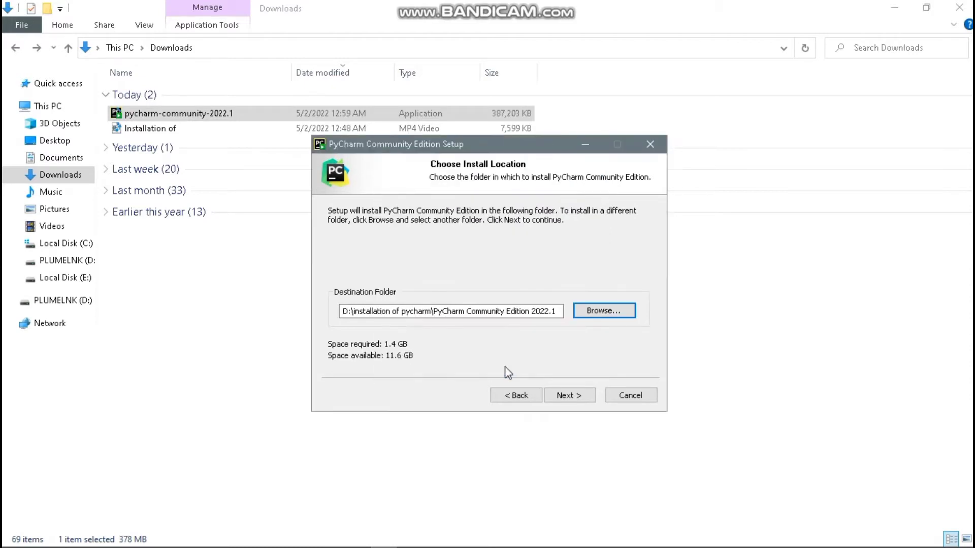
pyautogui.click(569, 395)
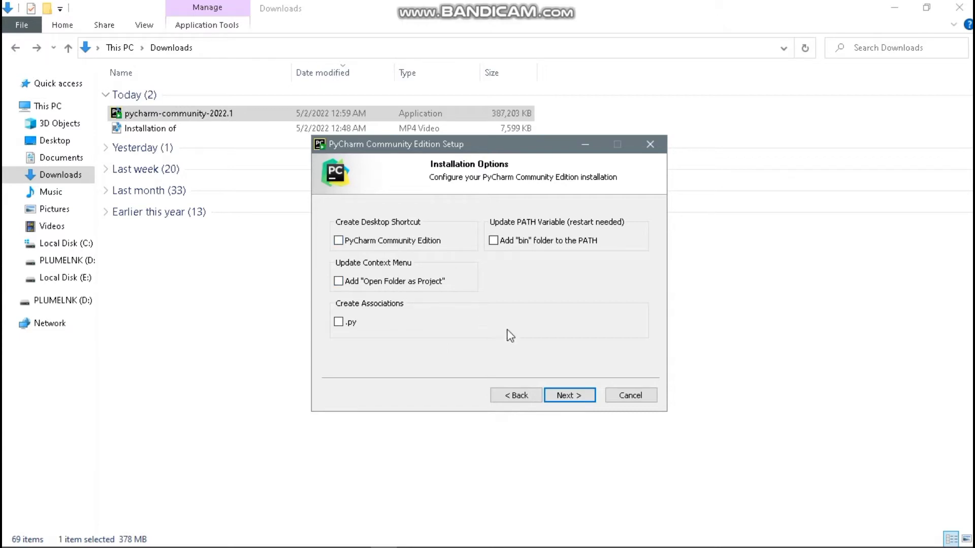
# Leave all installation options unselected, keep JetBrains as the Start Menu folder, and start the installation.
pyautogui.click(569, 396)
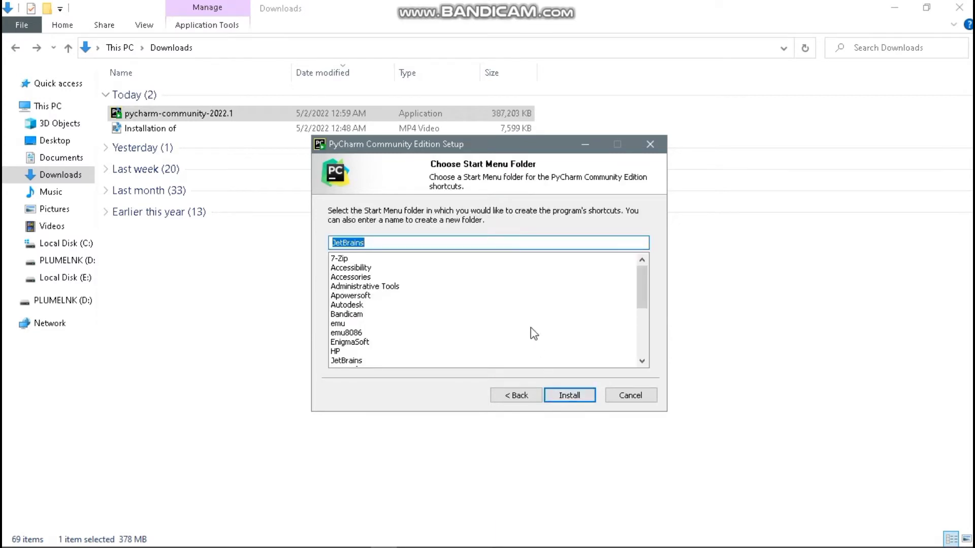
pyautogui.moveTo(641, 299)
pyautogui.mouseDown()
pyautogui.moveTo(641, 347)
pyautogui.moveTo(632, 292)
pyautogui.mouseUp()
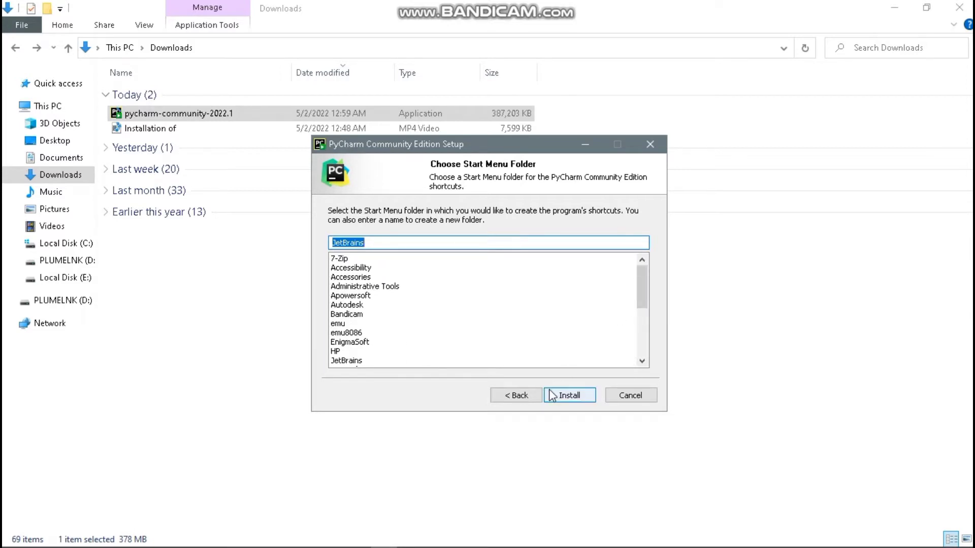
pyautogui.click(397, 242)
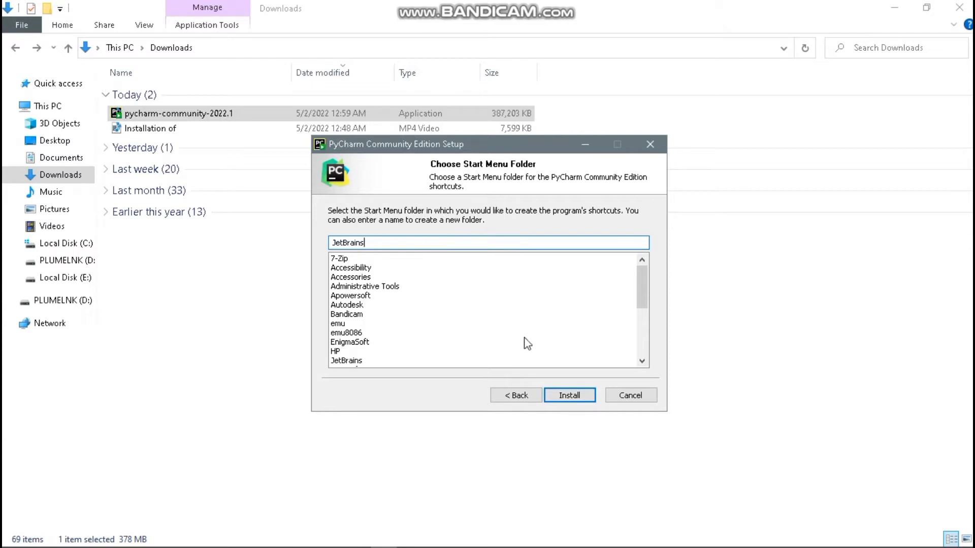
pyautogui.click(569, 399)
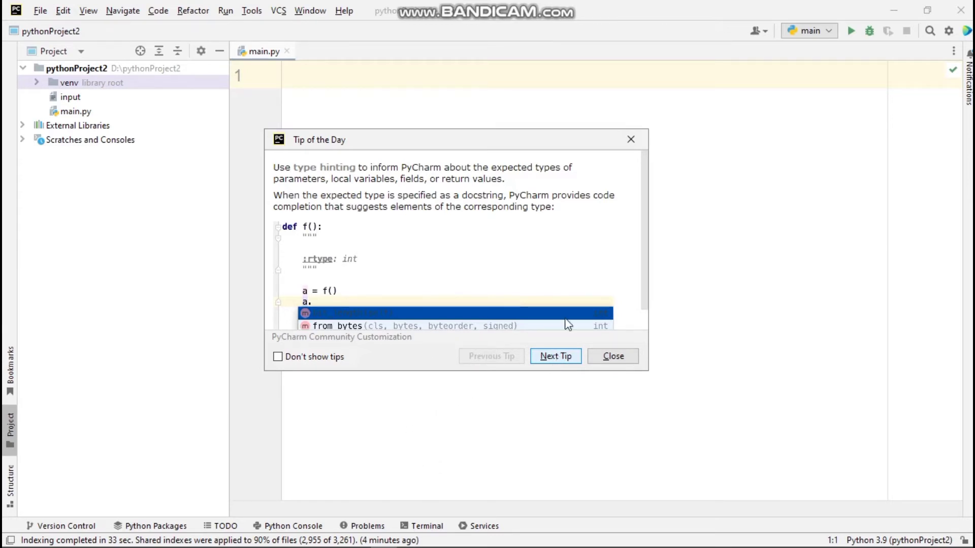
# Read through the Tip of the Day entries and close the tips dialog.
pyautogui.moveTo(647, 256); pyautogui.dragTo(628, 311)
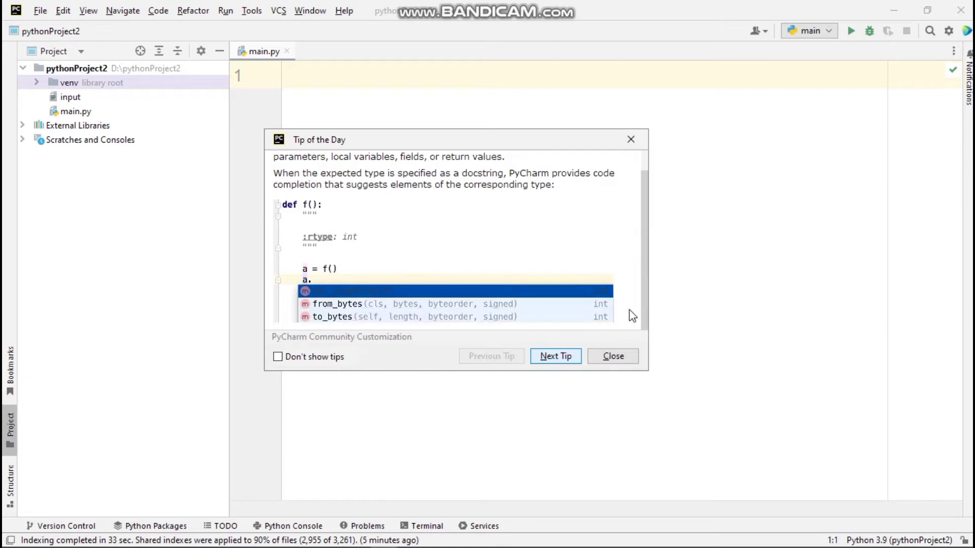
pyautogui.click(557, 356)
pyautogui.click(558, 356)
pyautogui.click(558, 356)
pyautogui.click(558, 356)
pyautogui.click(557, 356)
pyautogui.click(557, 356)
pyautogui.click(558, 357)
pyautogui.click(557, 356)
pyautogui.click(557, 356)
pyautogui.click(558, 356)
pyautogui.click(557, 356)
pyautogui.click(558, 357)
pyautogui.click(558, 356)
pyautogui.click(557, 356)
pyautogui.click(557, 357)
pyautogui.click(557, 356)
pyautogui.click(558, 356)
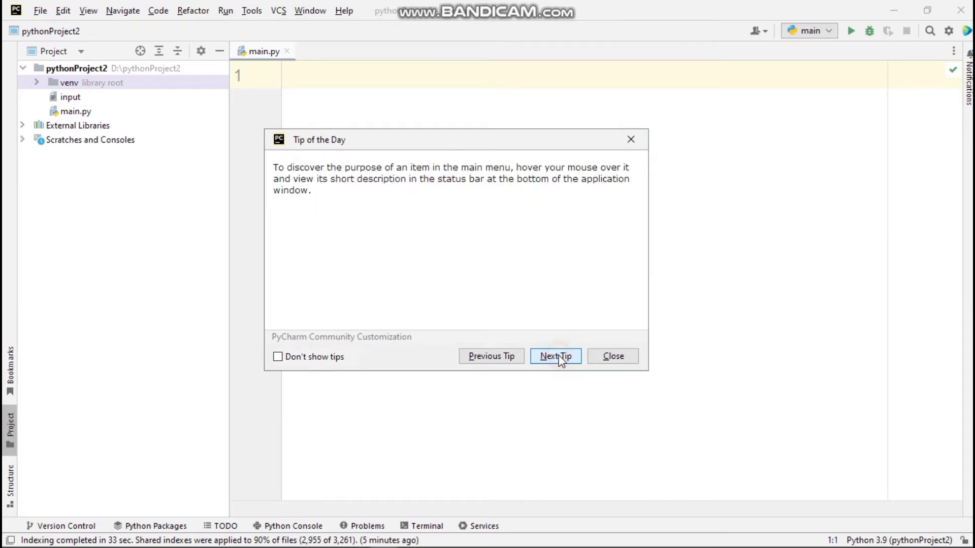
pyautogui.click(557, 356)
pyautogui.click(557, 356)
pyautogui.click(558, 356)
pyautogui.click(558, 356)
pyautogui.click(557, 357)
pyautogui.click(557, 356)
pyautogui.click(558, 356)
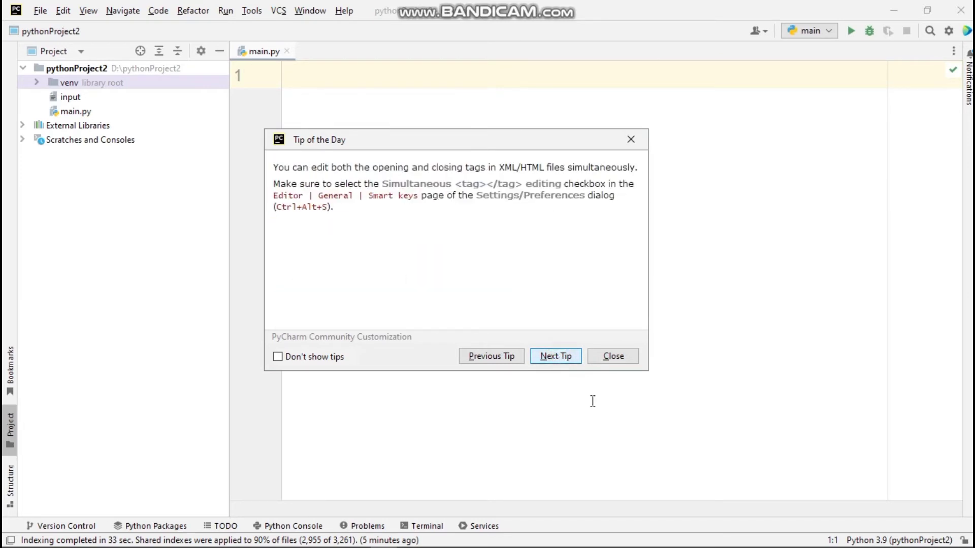
pyautogui.click(611, 357)
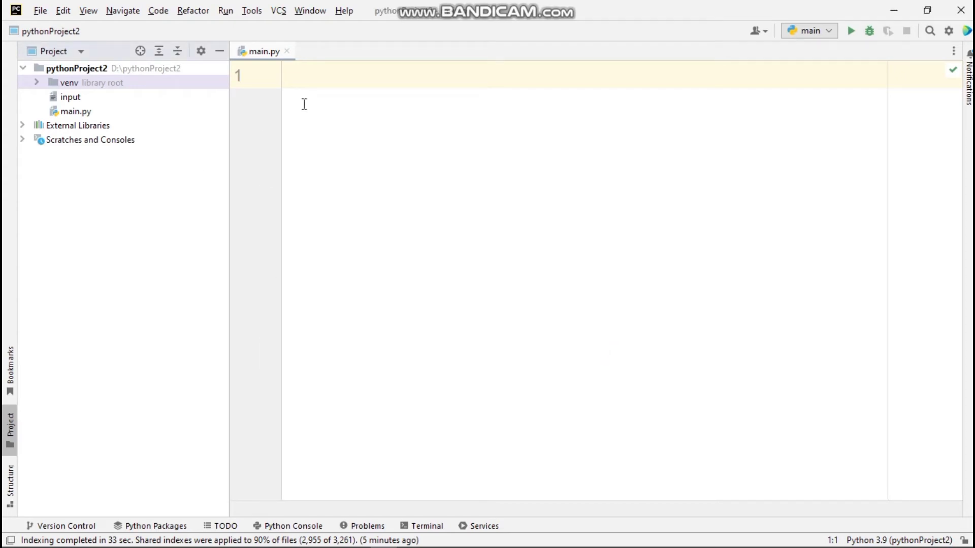
# Review the location and interpreter options for a new project, and close the dialog without creating one.
pyautogui.click(304, 77)
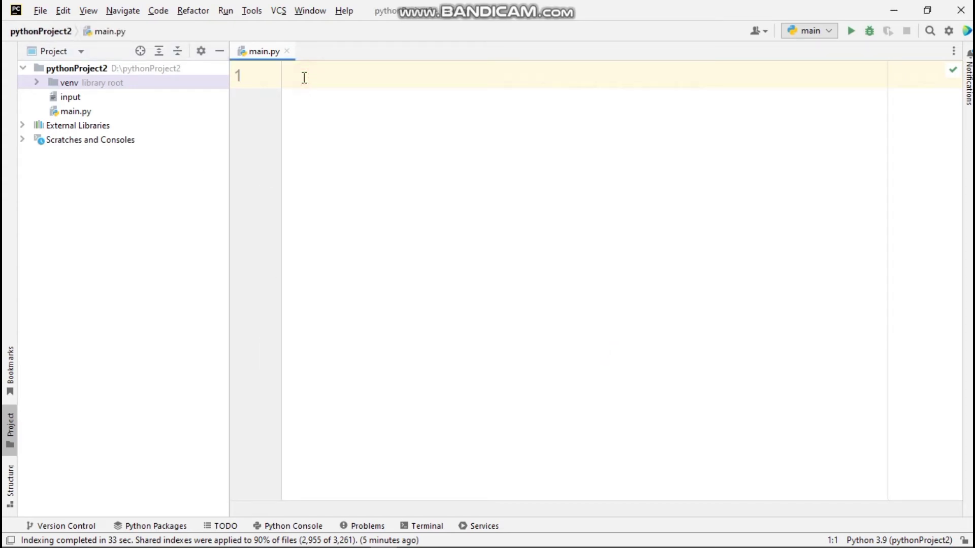
pyautogui.click(41, 11)
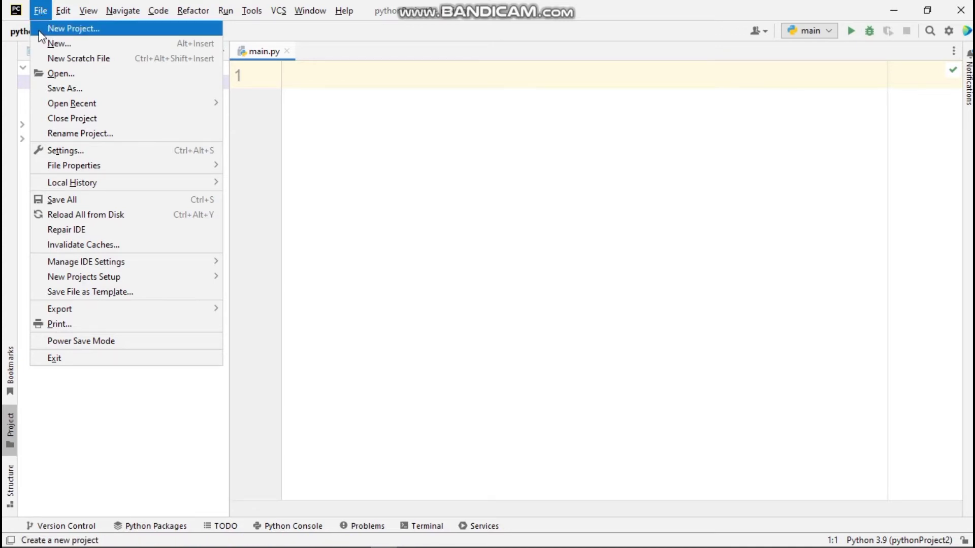
pyautogui.click(40, 31)
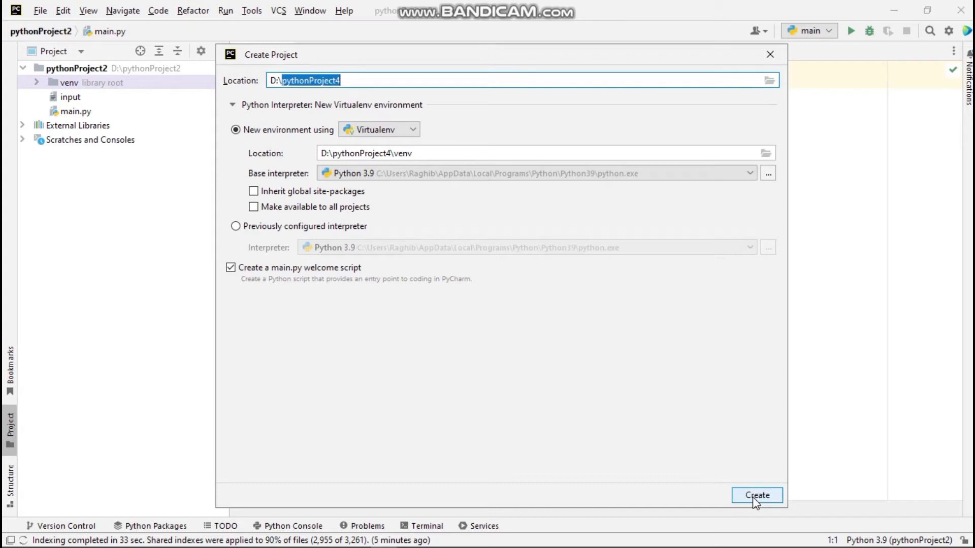
pyautogui.click(770, 53)
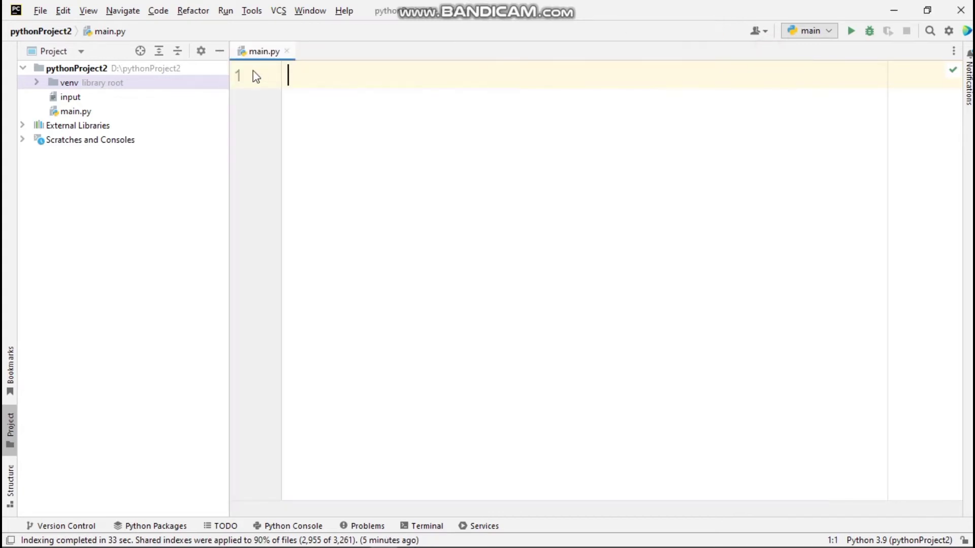
pyautogui.click(297, 79)
pyautogui.click(61, 7)
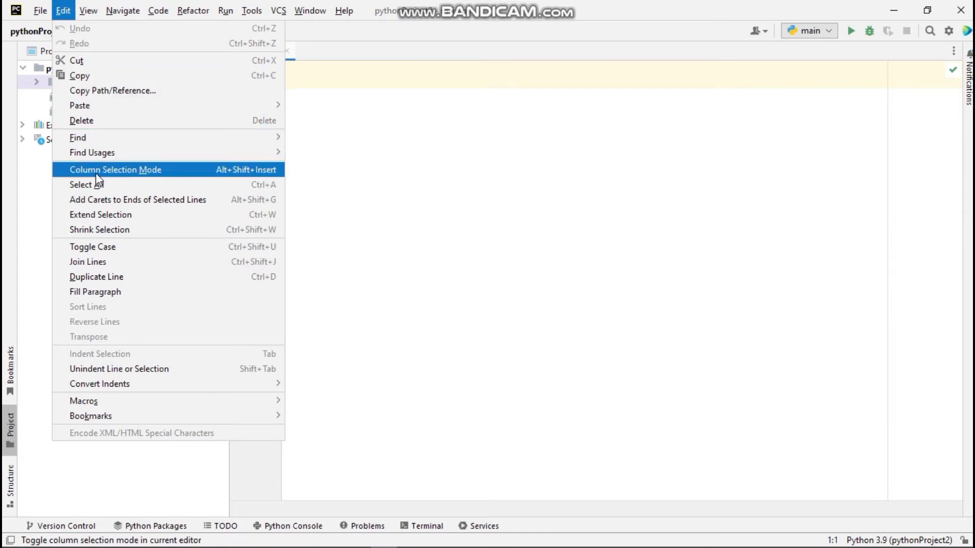
pyautogui.click(409, 346)
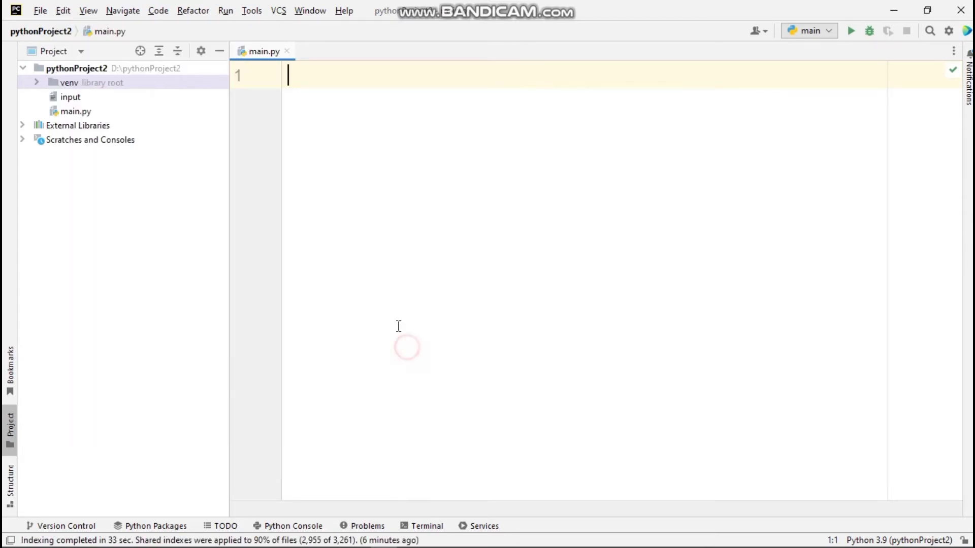
pyautogui.click(91, 11)
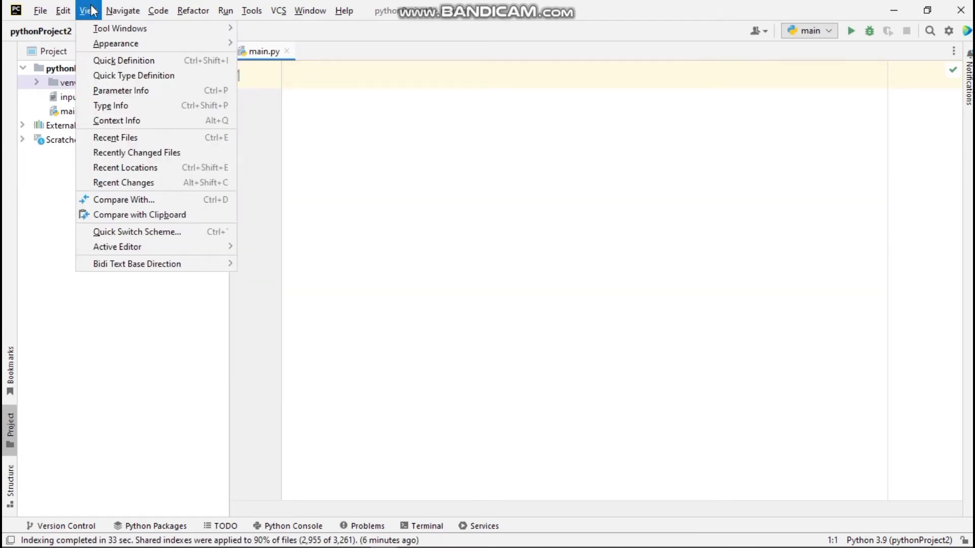
pyautogui.moveTo(97, 26)
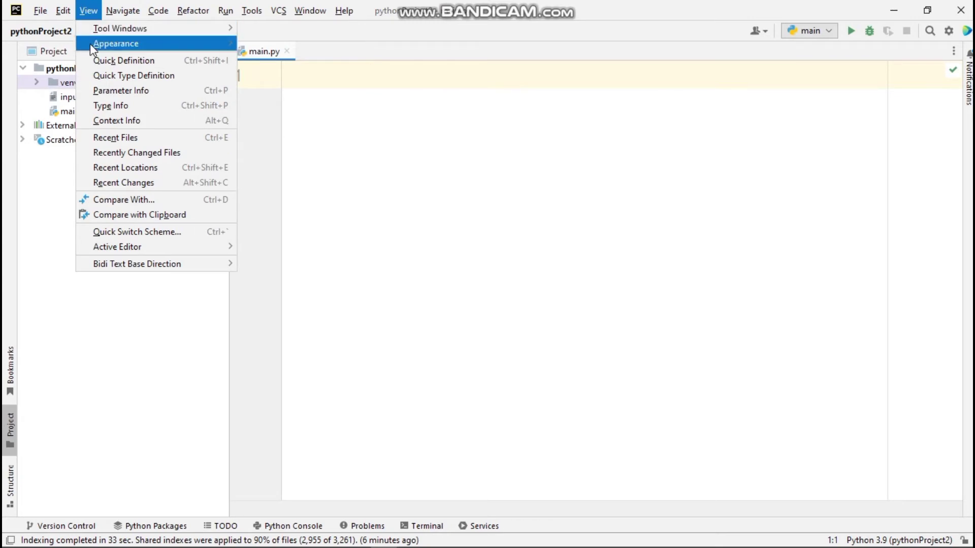
pyautogui.moveTo(92, 46)
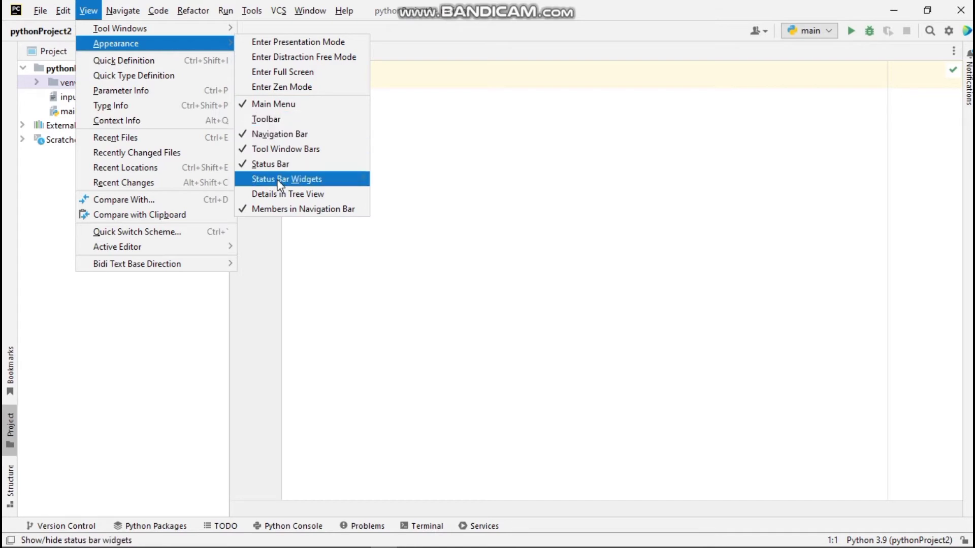
pyautogui.moveTo(281, 183)
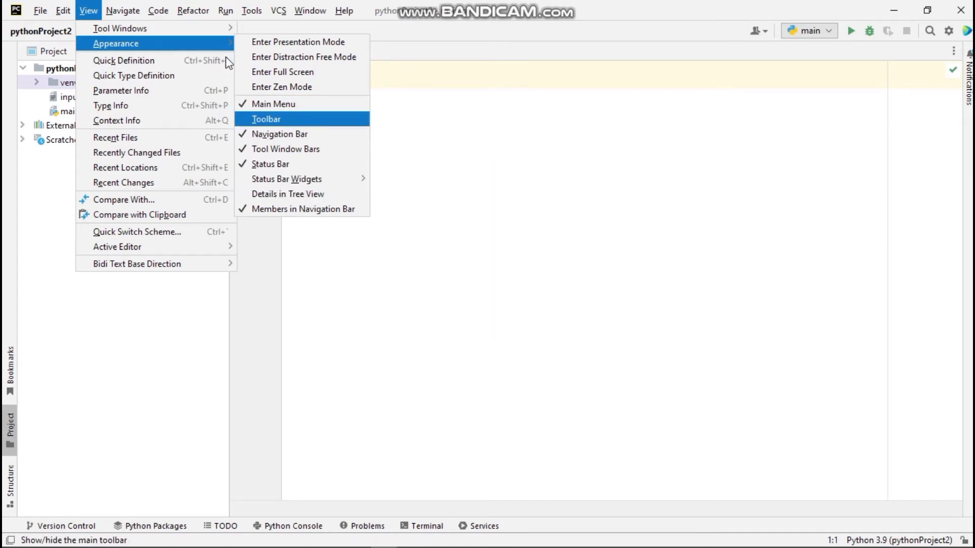
pyautogui.moveTo(122, 8)
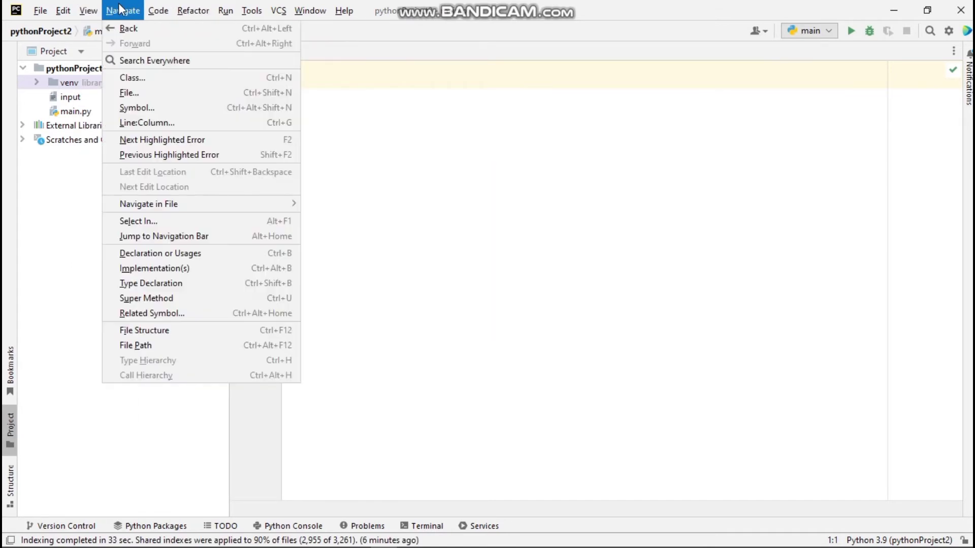
pyautogui.moveTo(153, 7)
pyautogui.moveTo(189, 6)
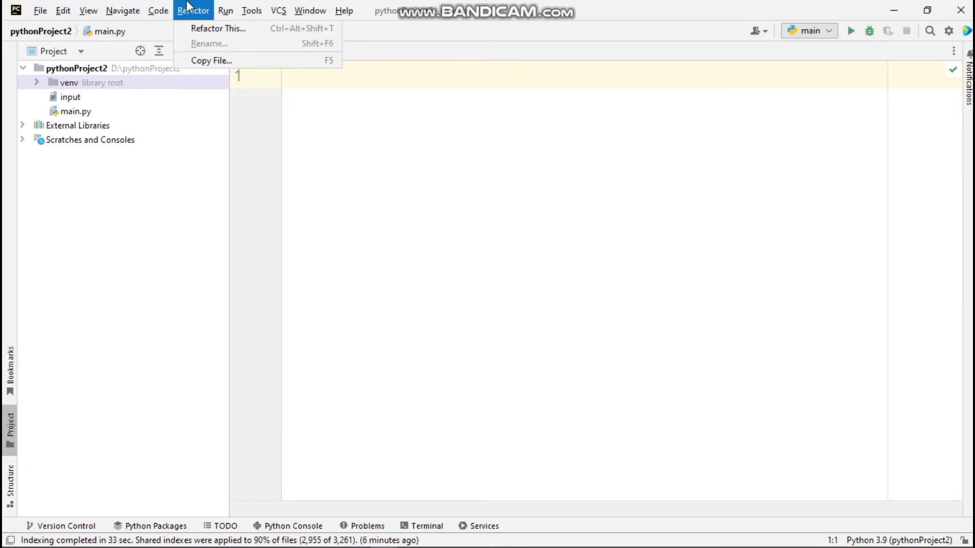
pyautogui.moveTo(225, 6)
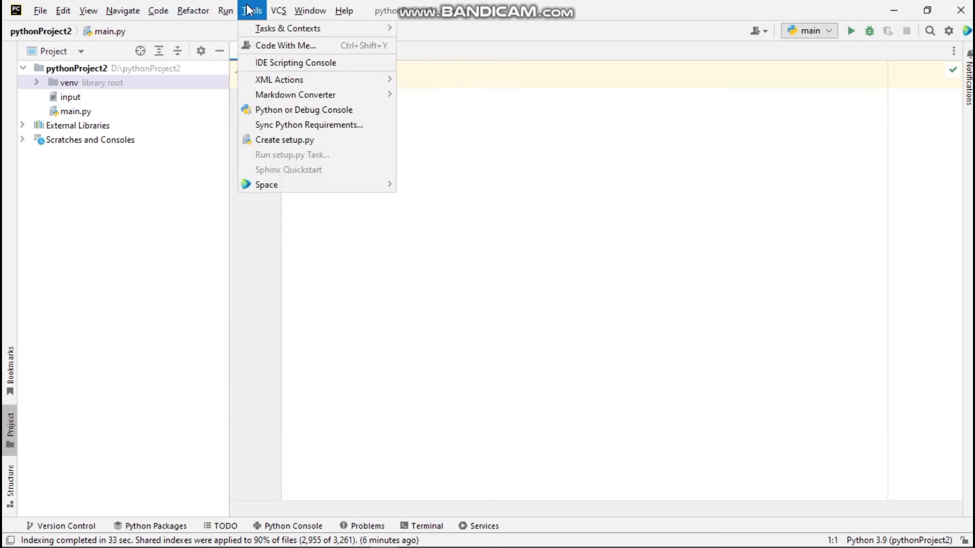
pyautogui.moveTo(283, 13)
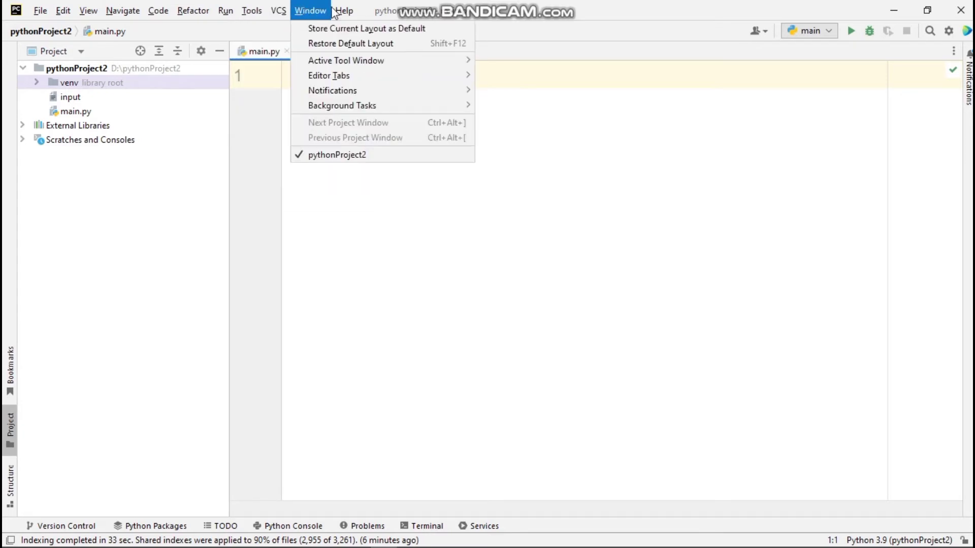
pyautogui.moveTo(335, 14)
pyautogui.click(309, 181)
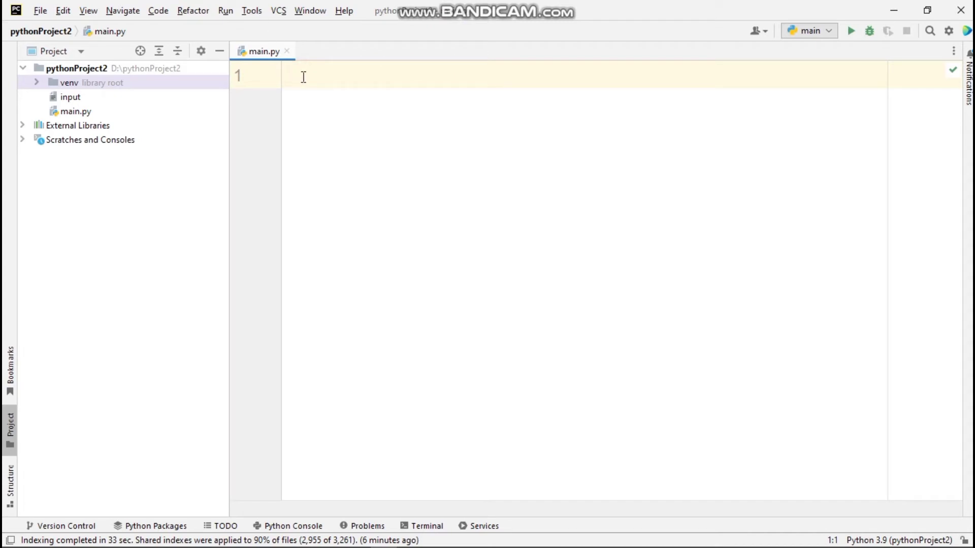
# Review the theme, font, accessibility and UI options in the Appearance settings, and close the settings without changing anything.
pyautogui.click(38, 11)
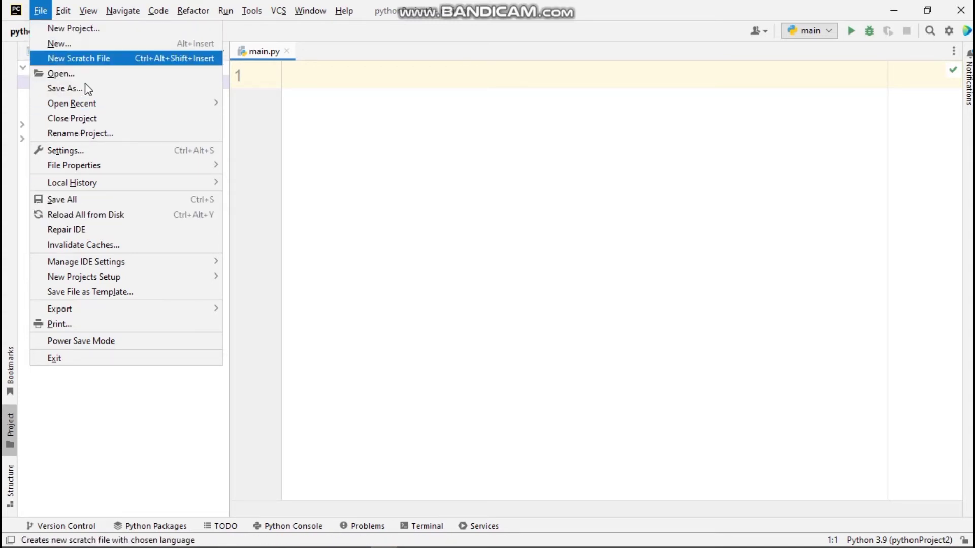
pyautogui.click(82, 151)
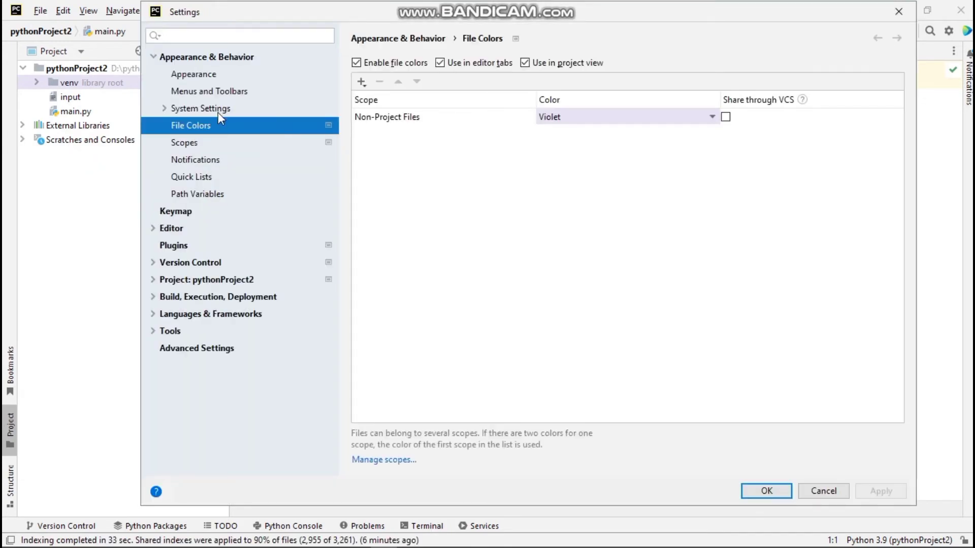
pyautogui.click(231, 60)
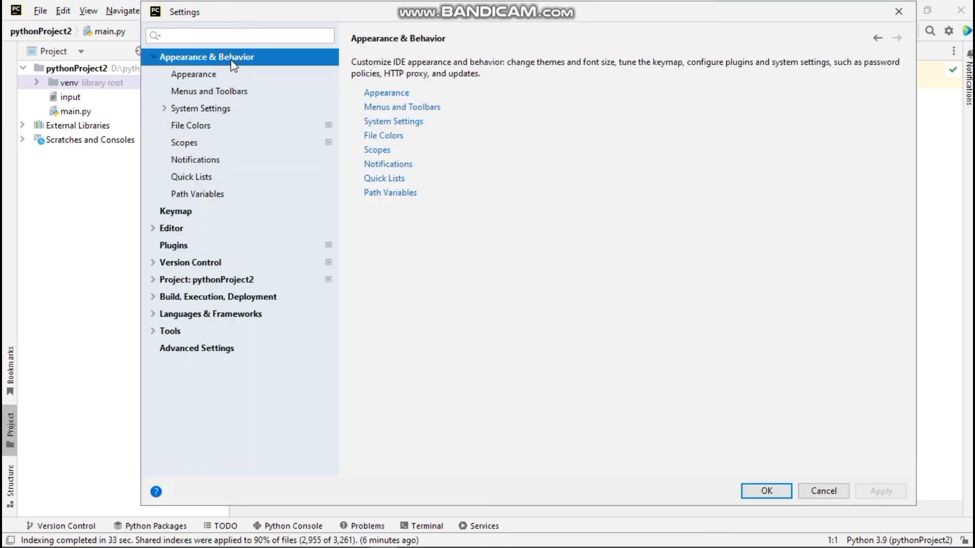
pyautogui.click(373, 95)
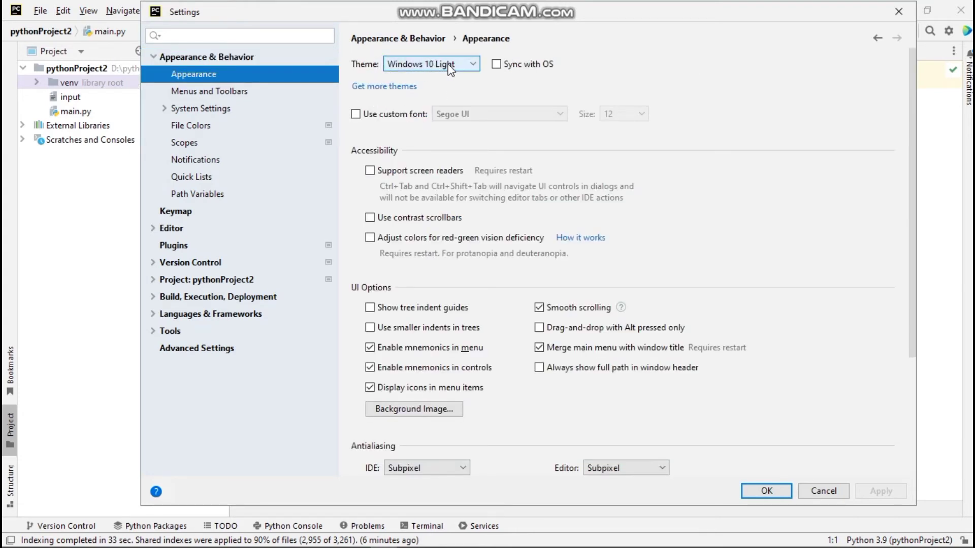
pyautogui.moveTo(911, 58)
pyautogui.mouseDown()
pyautogui.moveTo(903, 227)
pyautogui.moveTo(894, 61)
pyautogui.mouseUp()
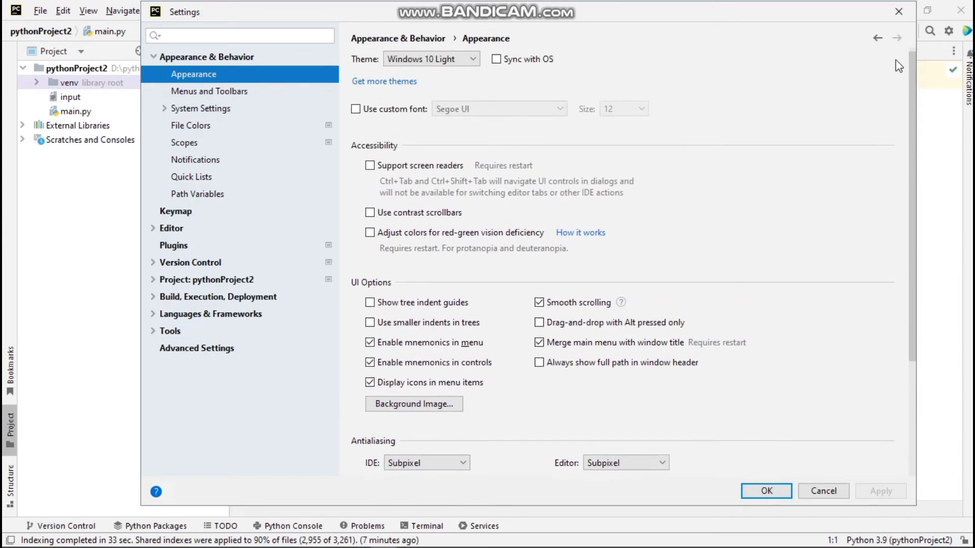
pyautogui.click(898, 12)
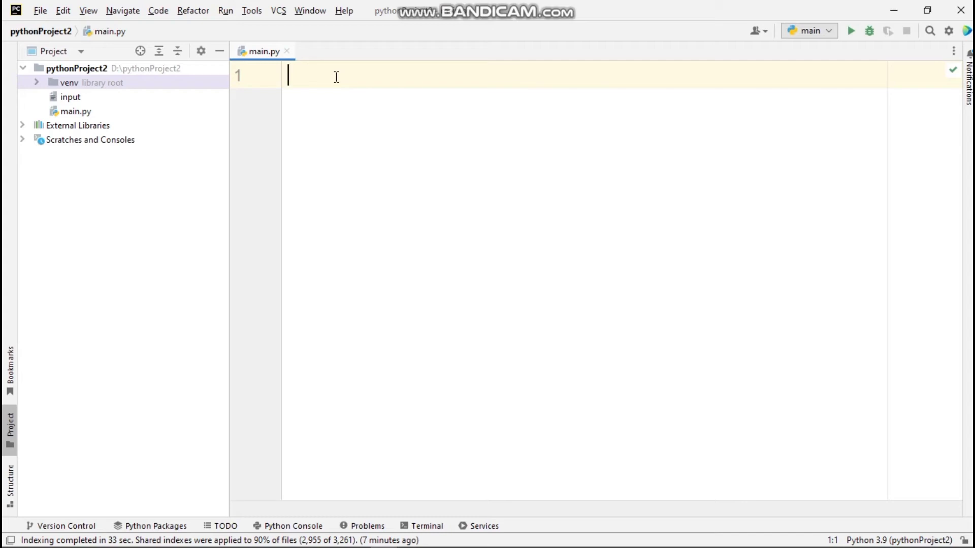
# Write the statement print("hello world") on the first line of main.py, using the code completion for the built-in print function.
pyautogui.write('priny')
pyautogui.press('BackSpace')
pyautogui.write('t')
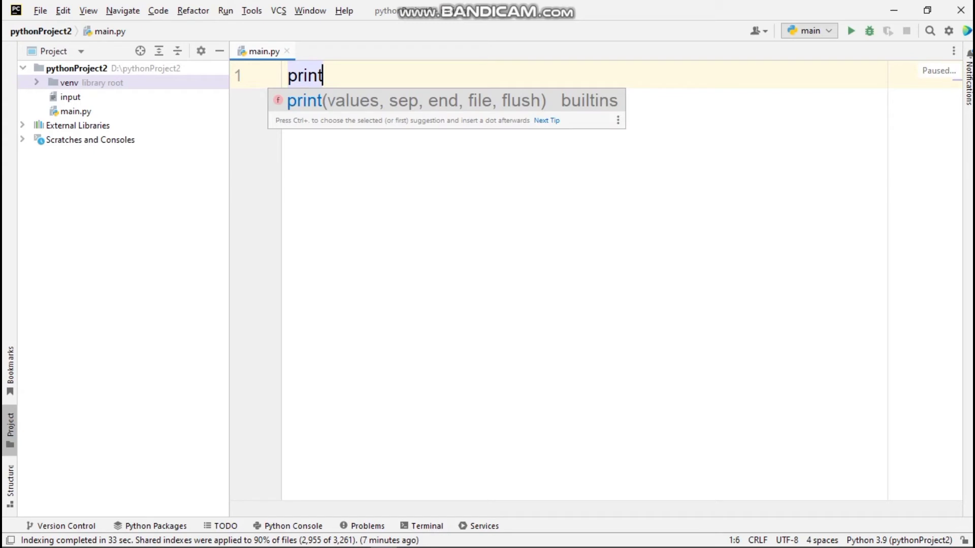
pyautogui.click(413, 105)
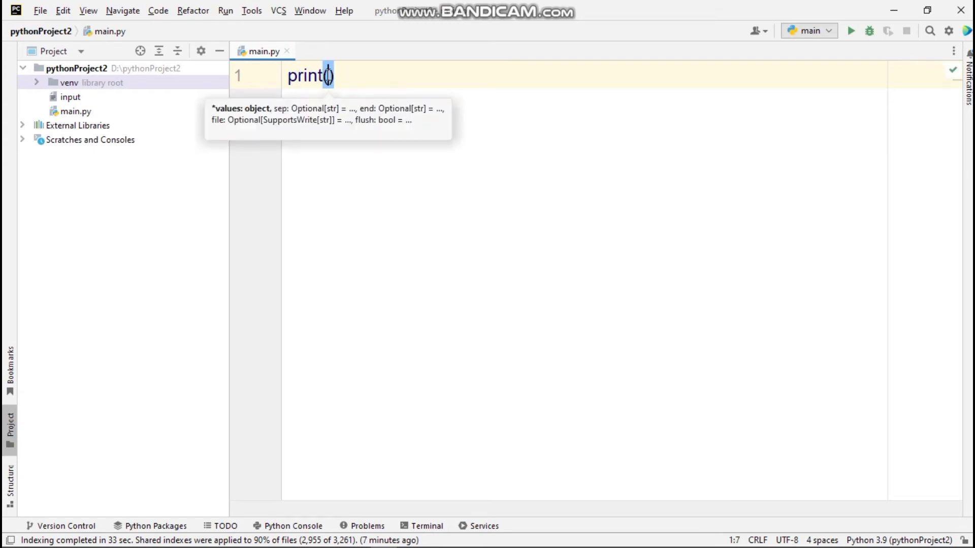
pyautogui.moveTo(328, 75)
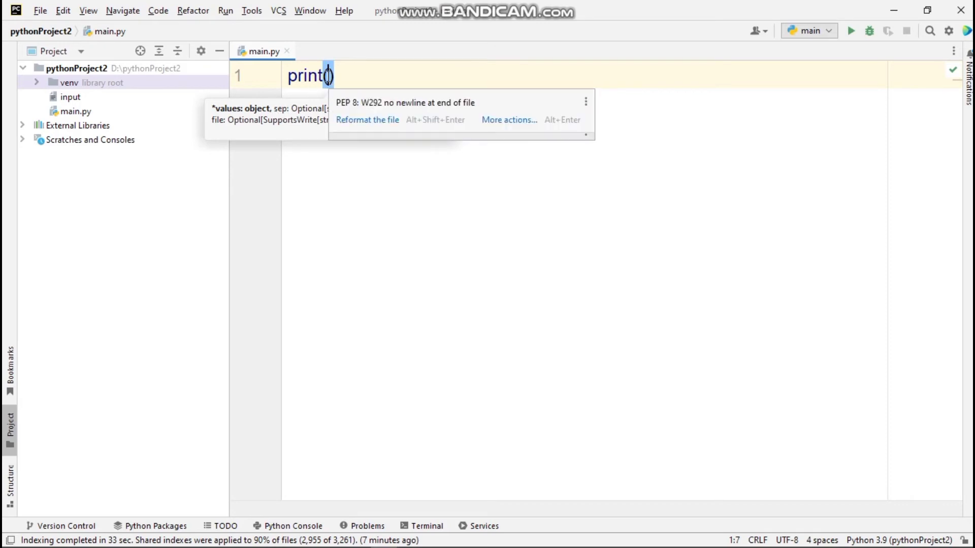
pyautogui.write('"hello world')
pyautogui.press('End')
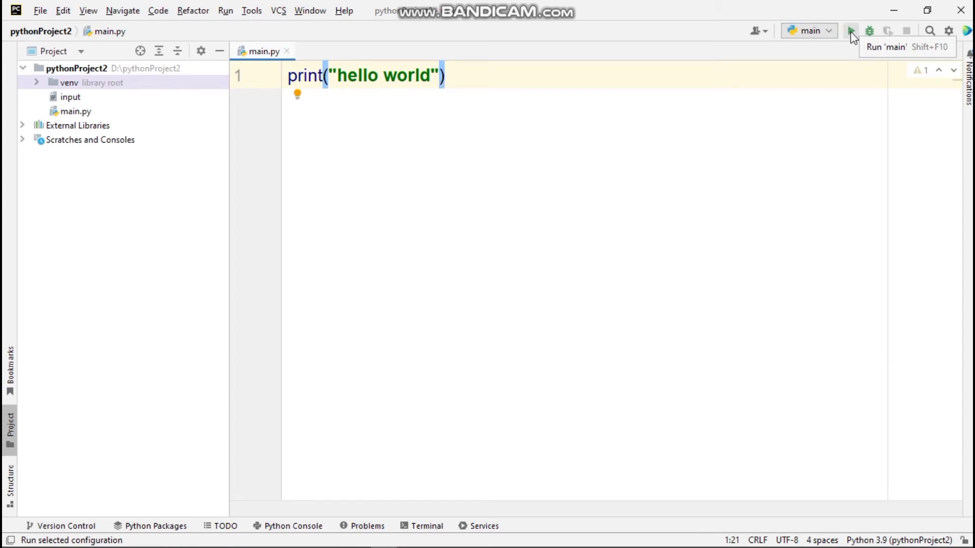
# Run the main configuration and highlight the program's printed line in the run output to check it.
pyautogui.click(226, 10)
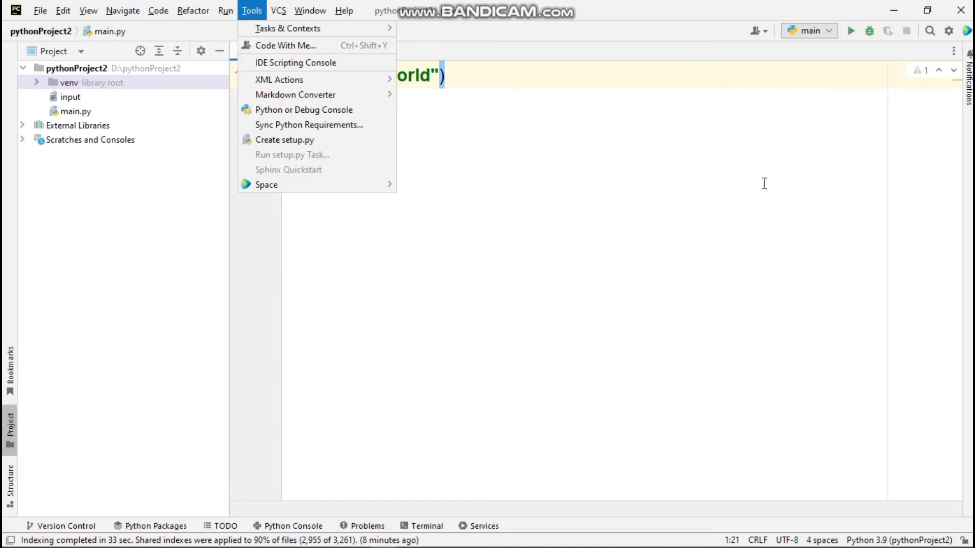
pyautogui.click(764, 183)
pyautogui.click(852, 32)
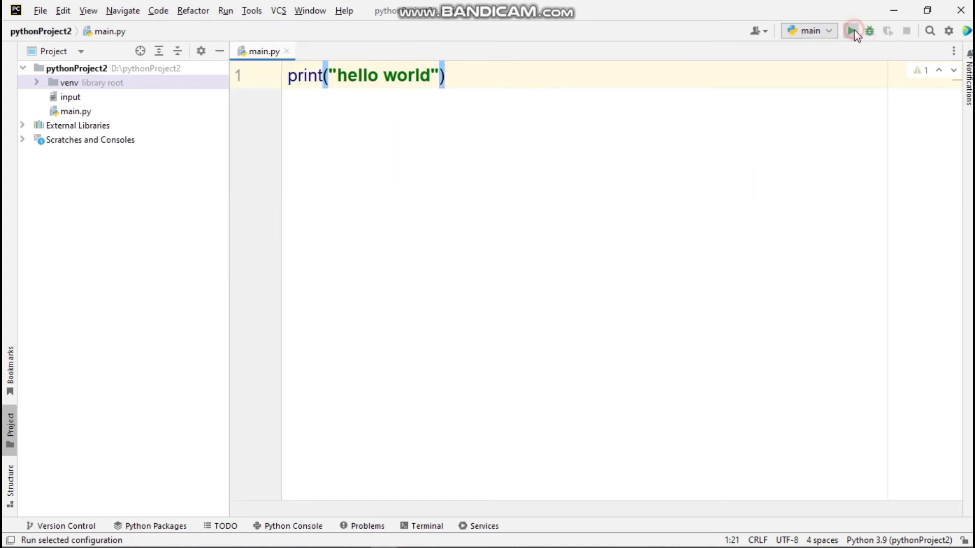
pyautogui.moveTo(159, 410); pyautogui.dragTo(35, 395)
pyautogui.click(211, 437)
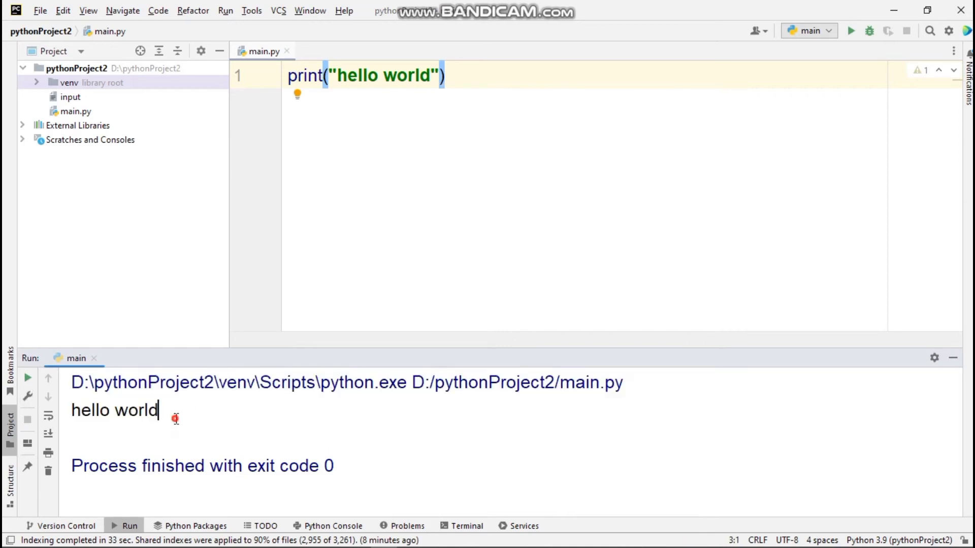
pyautogui.moveTo(175, 418); pyautogui.dragTo(79, 419)
pyautogui.click(204, 426)
pyautogui.moveTo(159, 410); pyautogui.dragTo(24, 419)
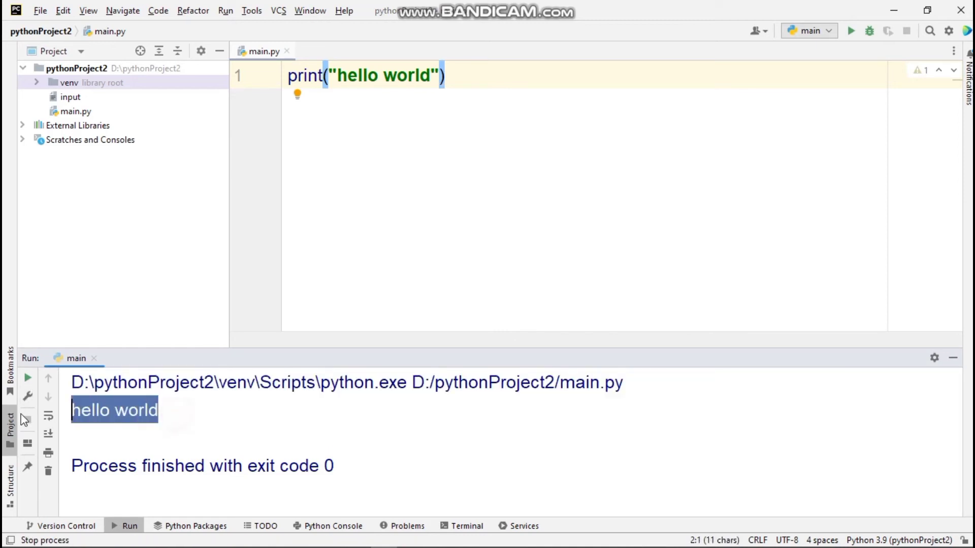
pyautogui.click(232, 410)
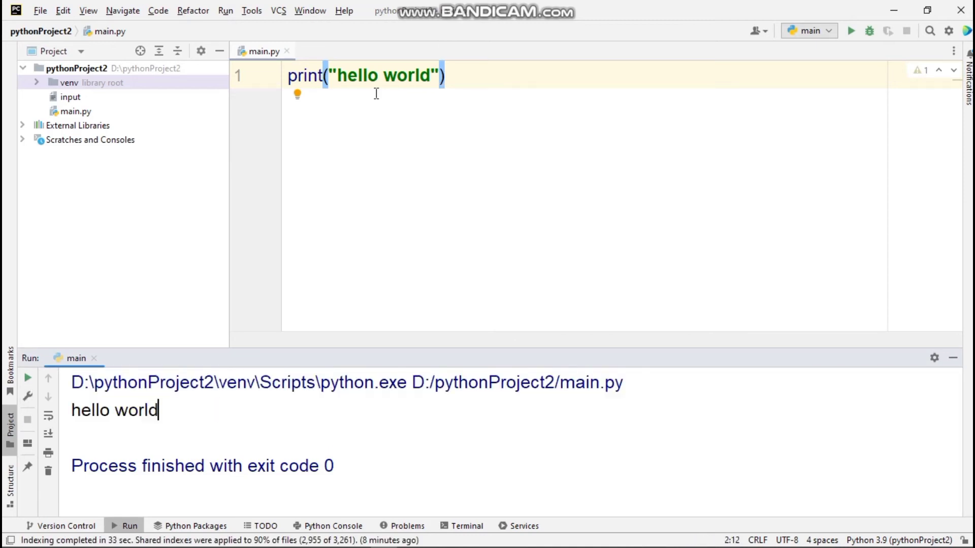